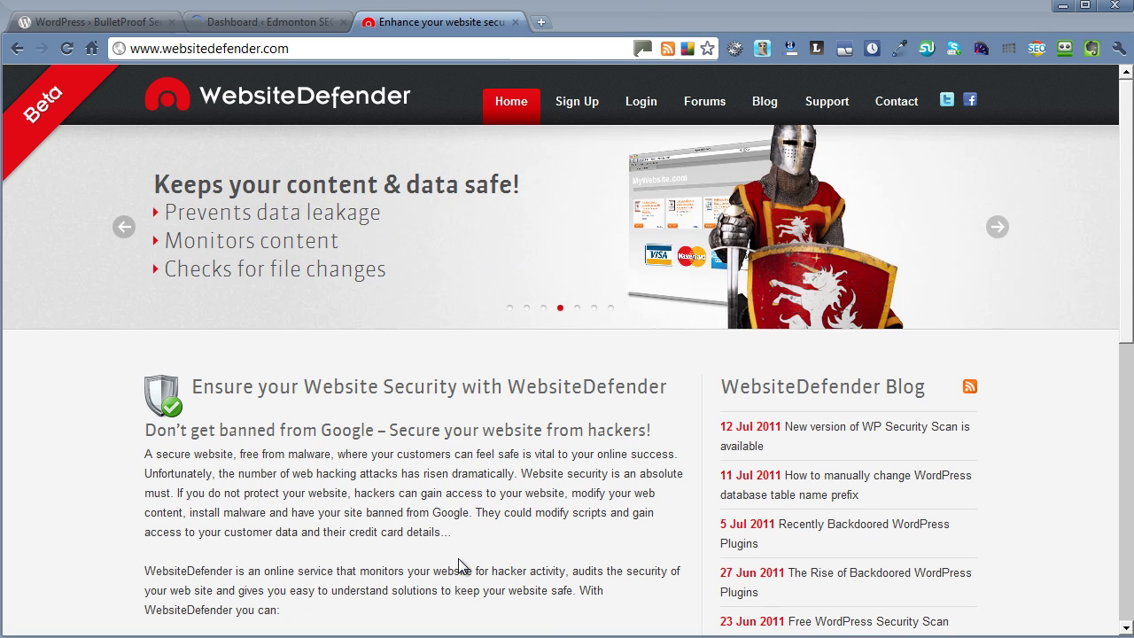
Open the free WebsiteDefender sign-up form and start entering the registrant's name.
scroll(459, 567, down, 2)
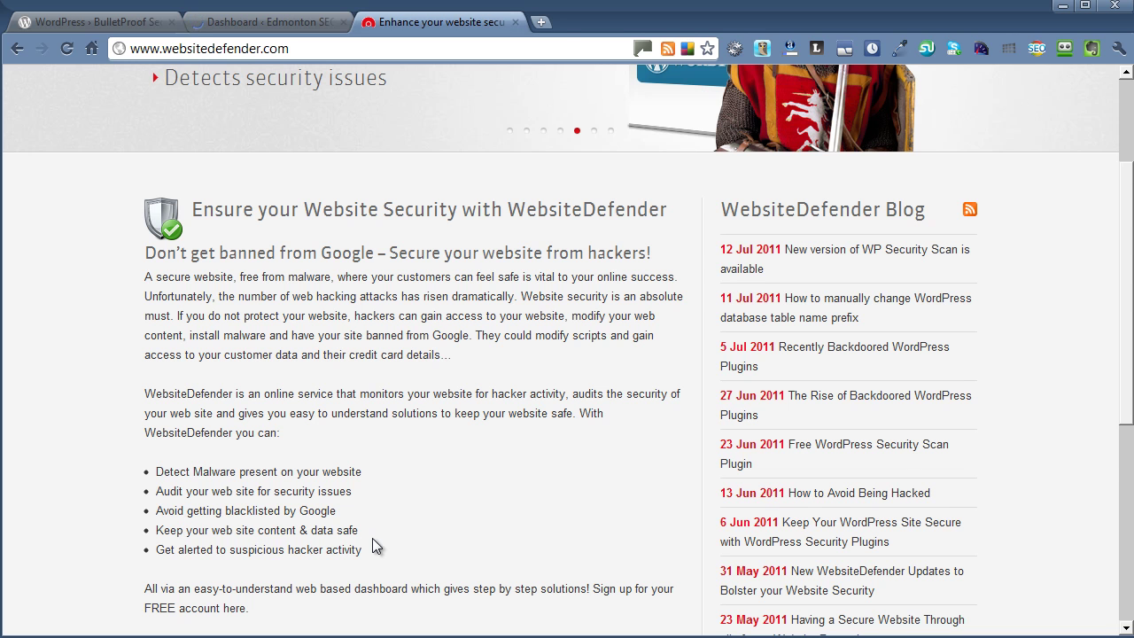
scroll(379, 534, down, 1)
scroll(469, 506, down, 1)
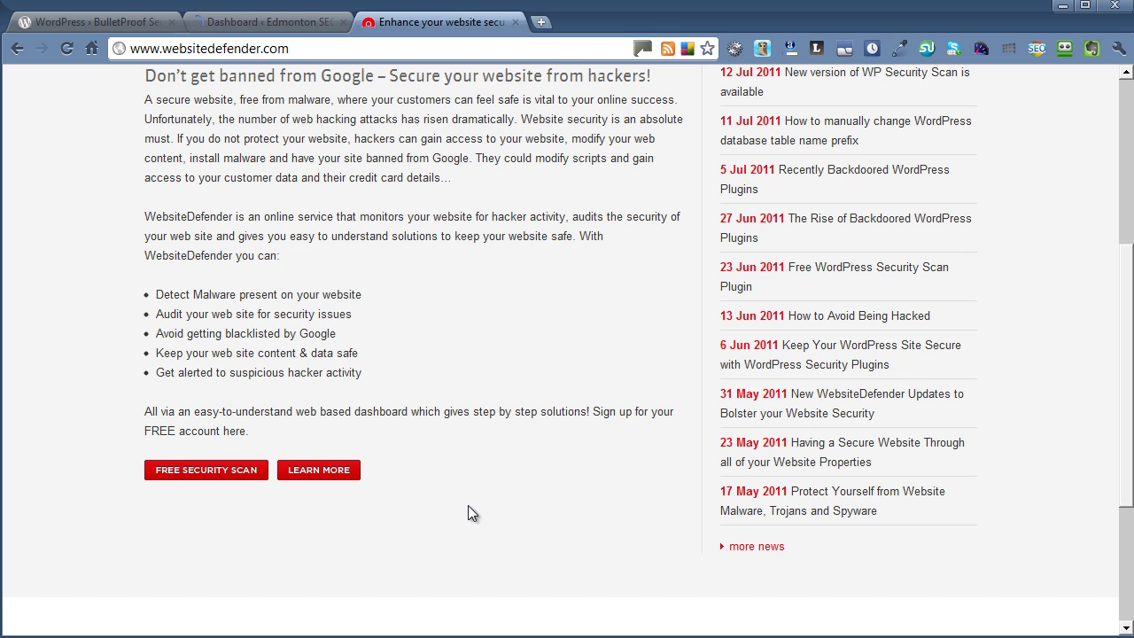
scroll(468, 505, up, 4)
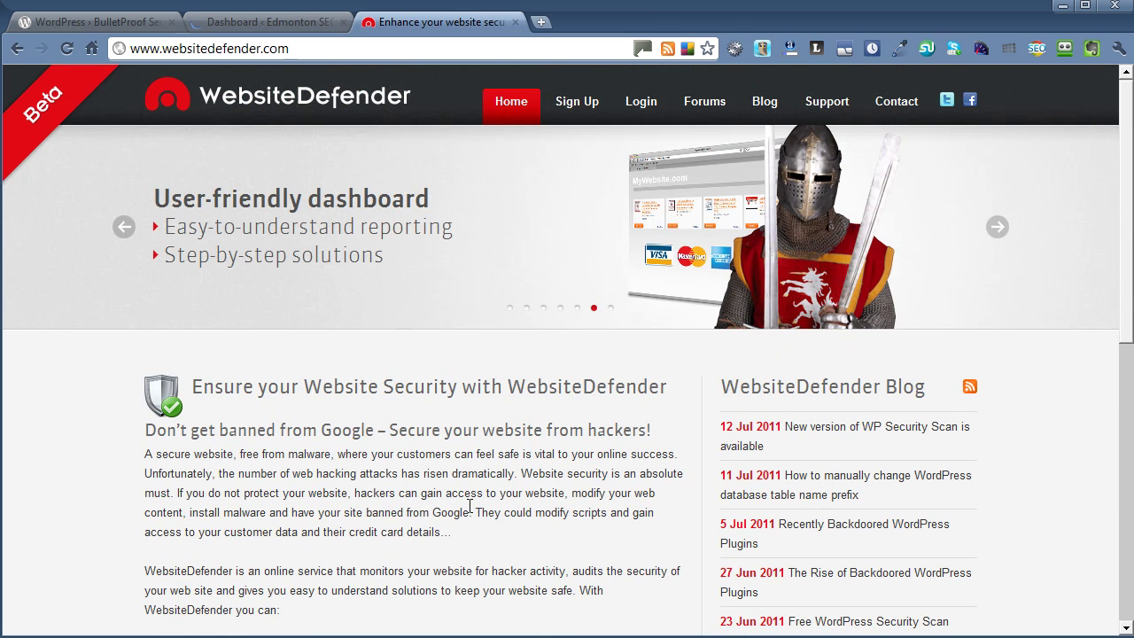
click(577, 117)
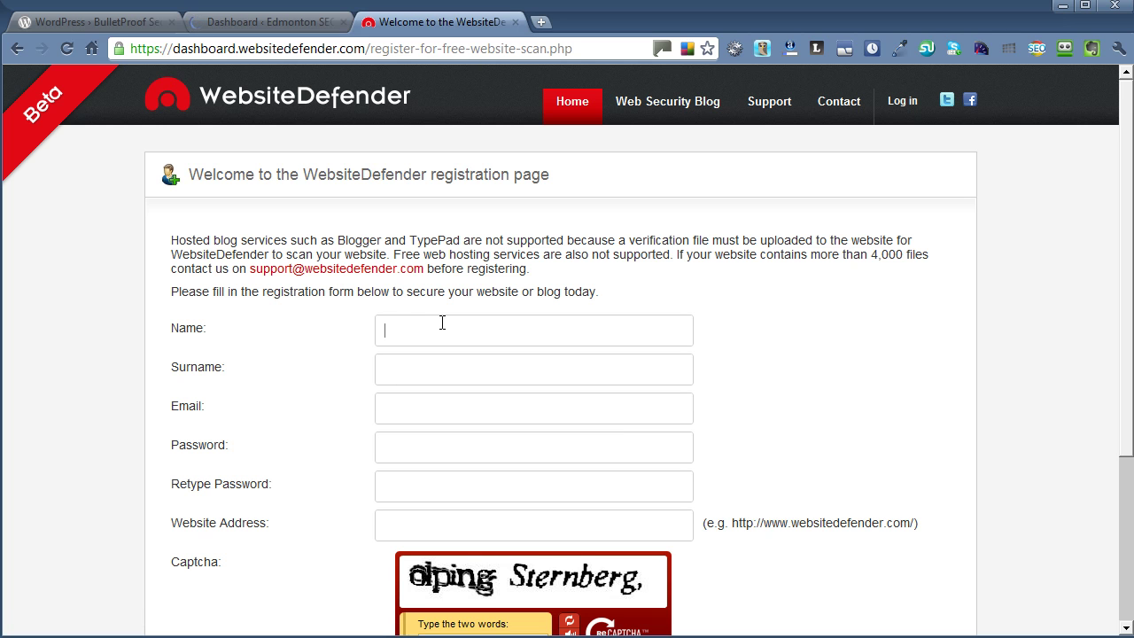
text(Matt)
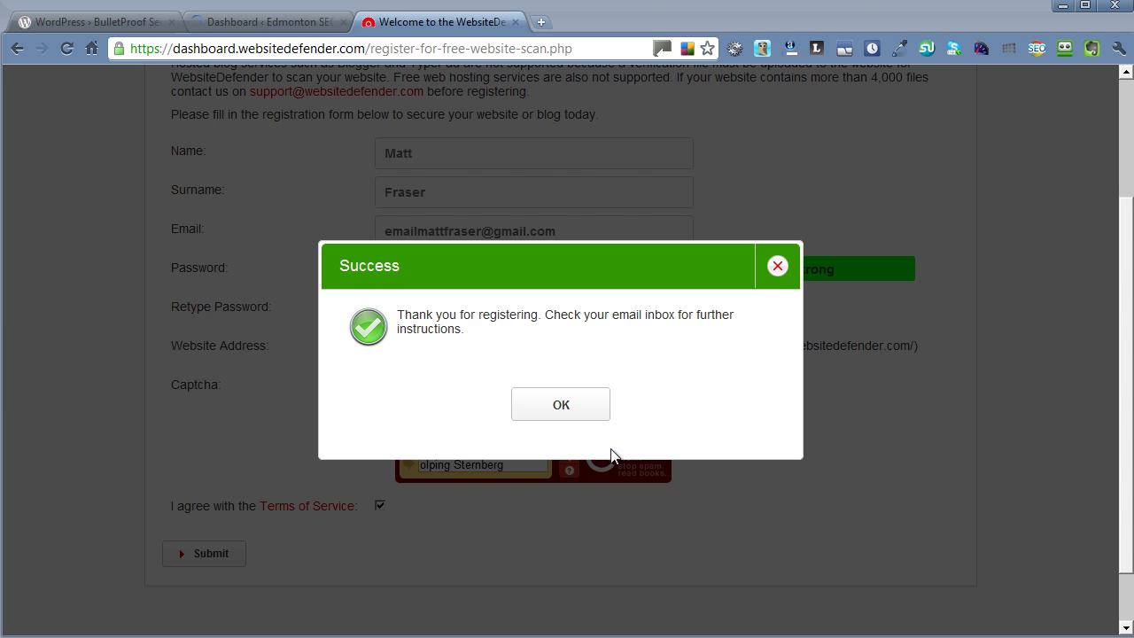
Dismiss the registration Success message with OK.
click(578, 410)
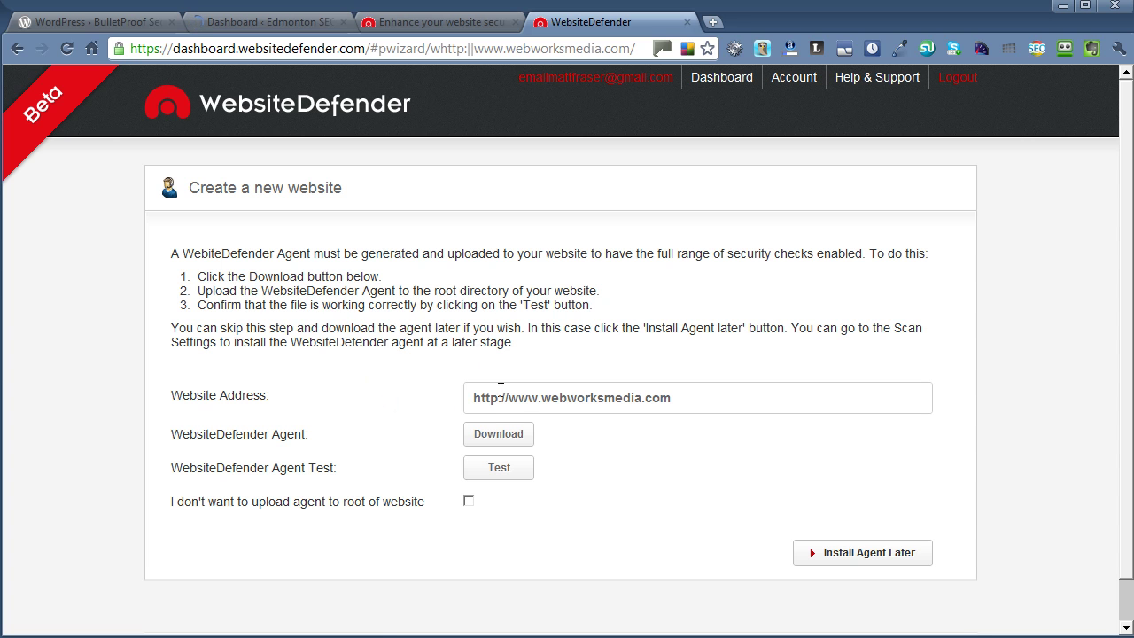
Download the WebsiteDefender Agent PHP script and save it to the Desktop.
click(497, 435)
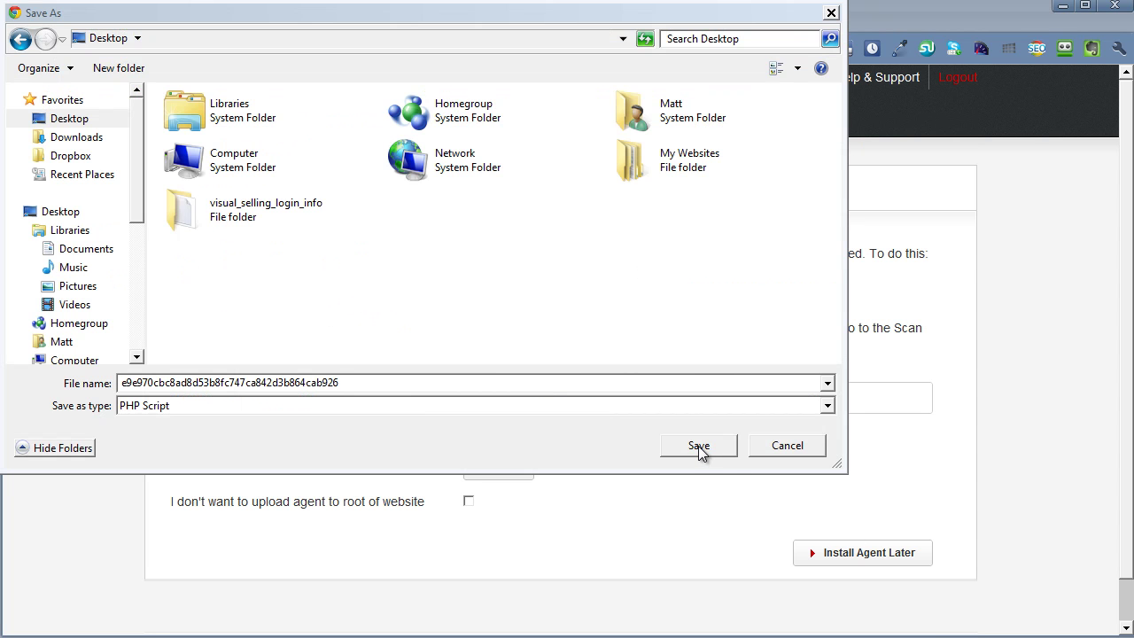
click(698, 445)
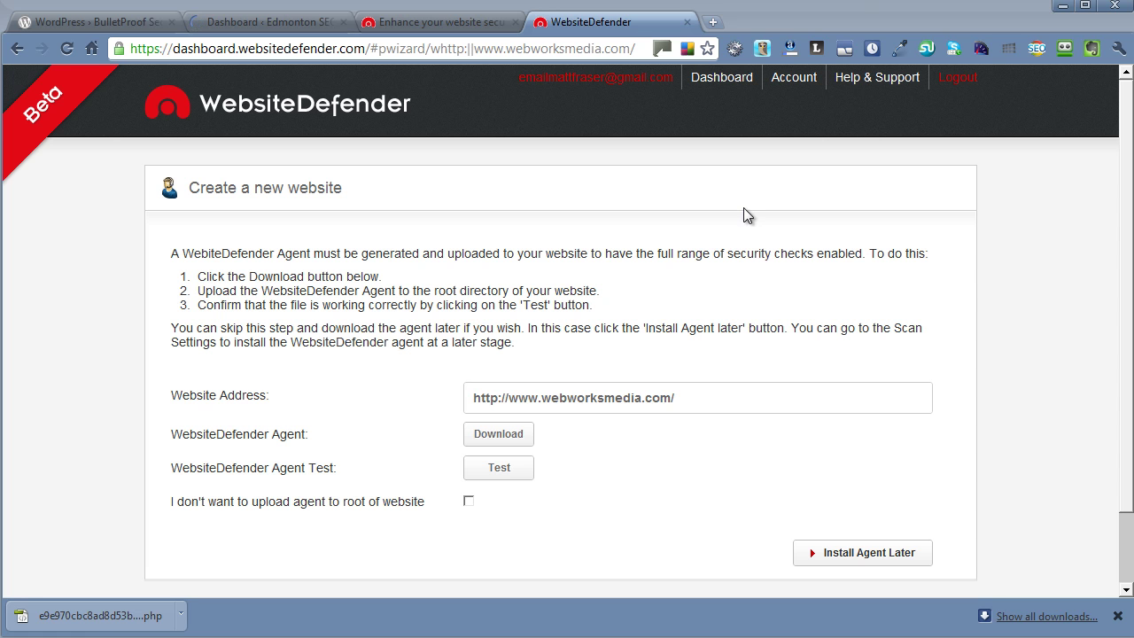
Open HostGator cPanel in a new browser tab and scroll down to the Files section.
click(713, 22)
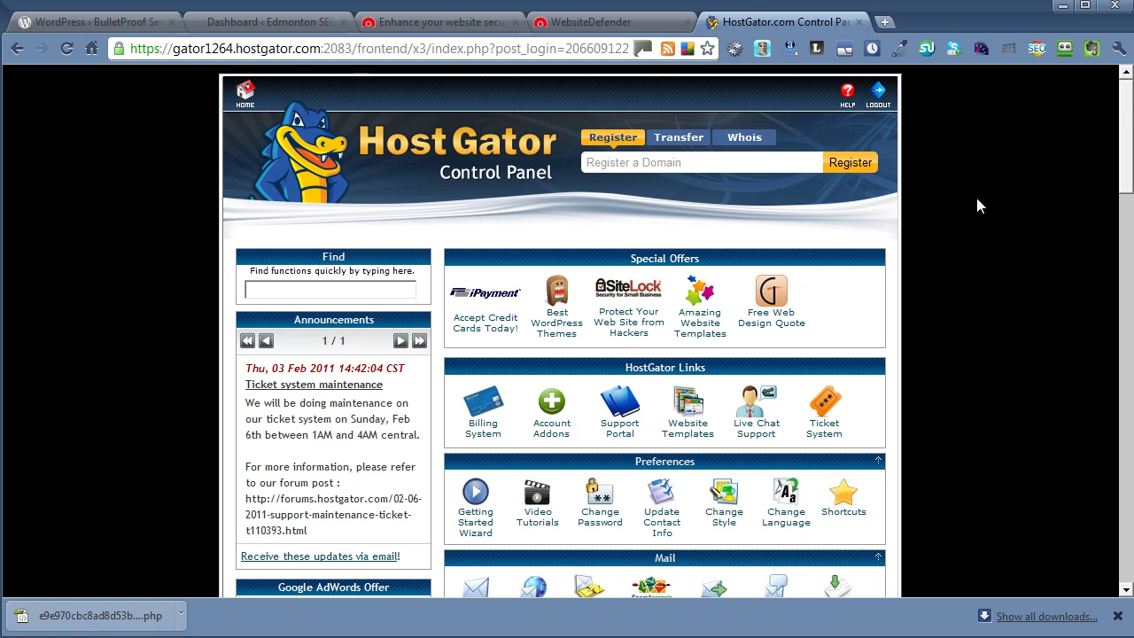
scroll(977, 200, down, 2)
scroll(983, 191, down, 1)
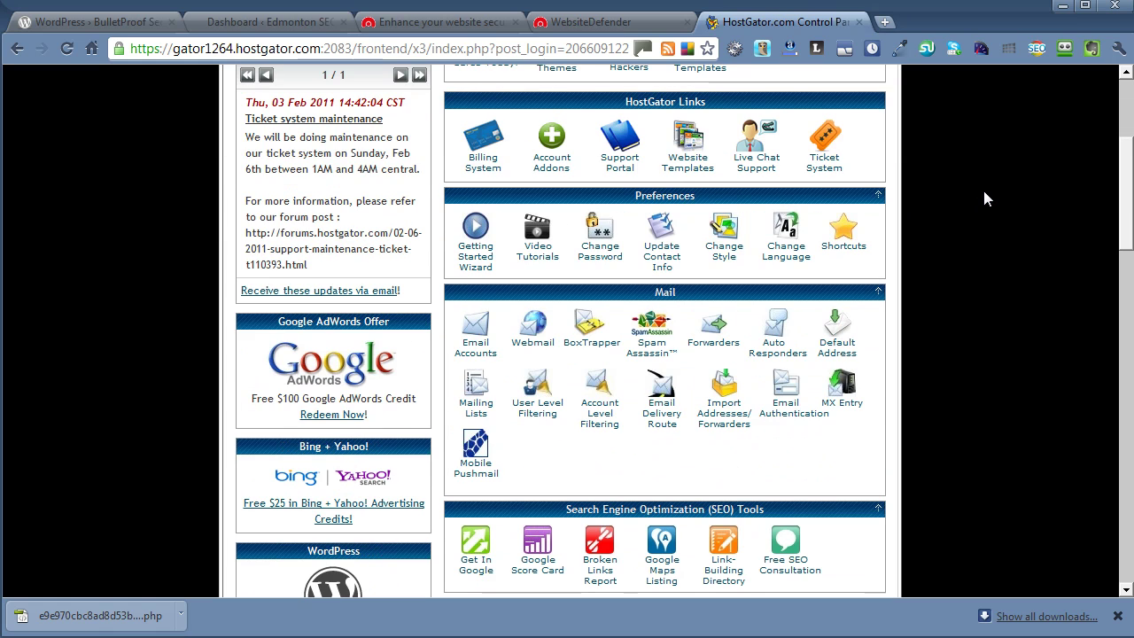
scroll(986, 199, down, 2)
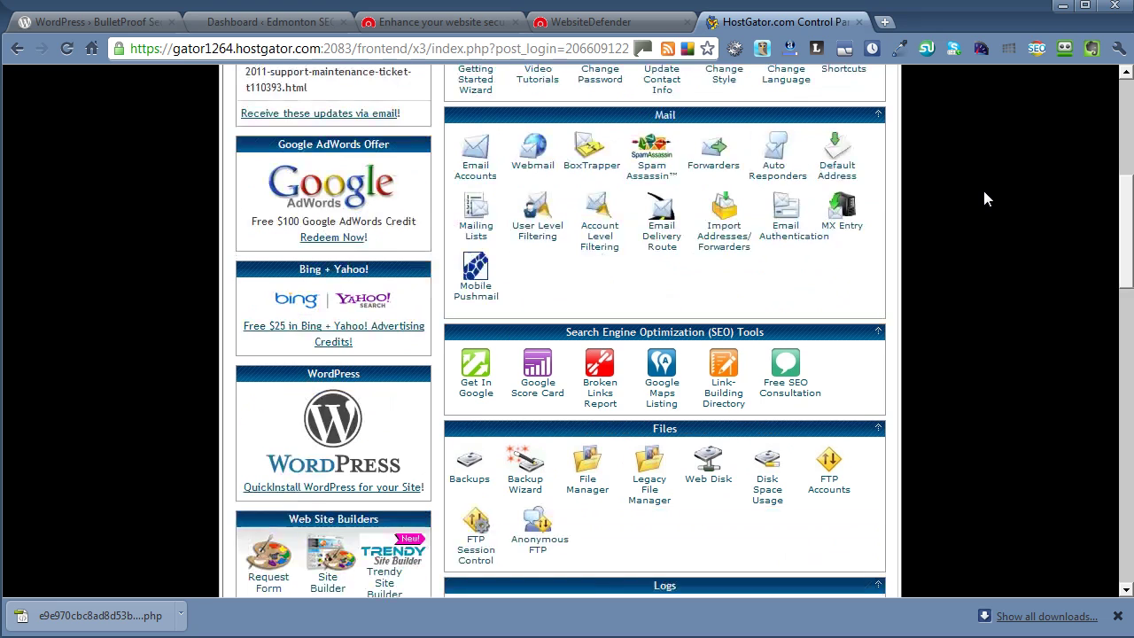
Open File Manager at the Document Root for webworksmedia.com.
click(590, 487)
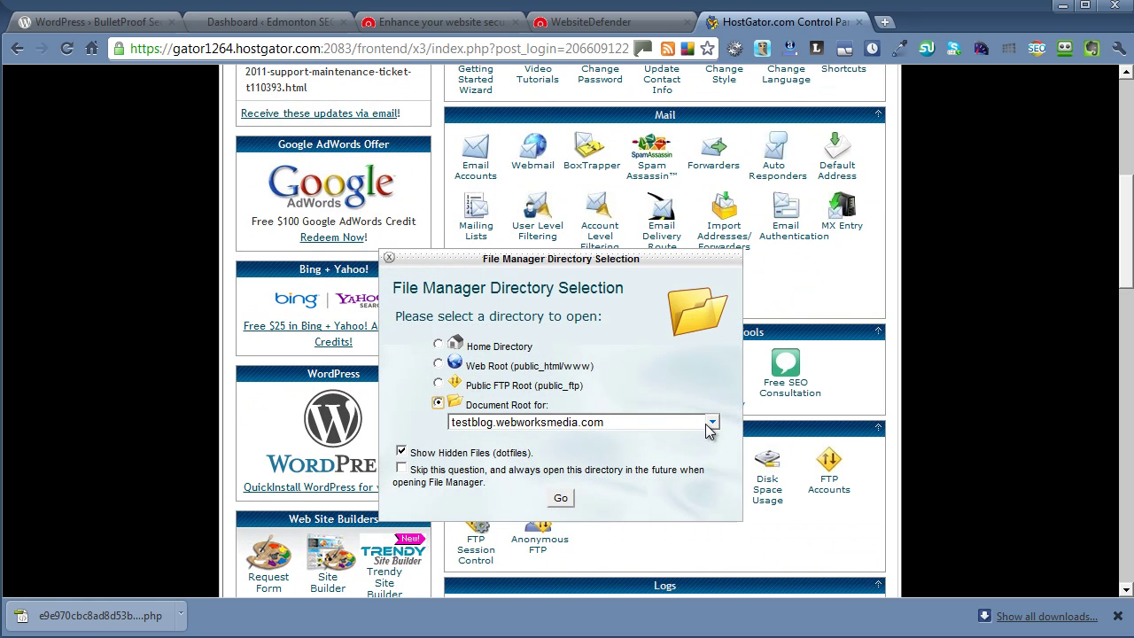
click(712, 422)
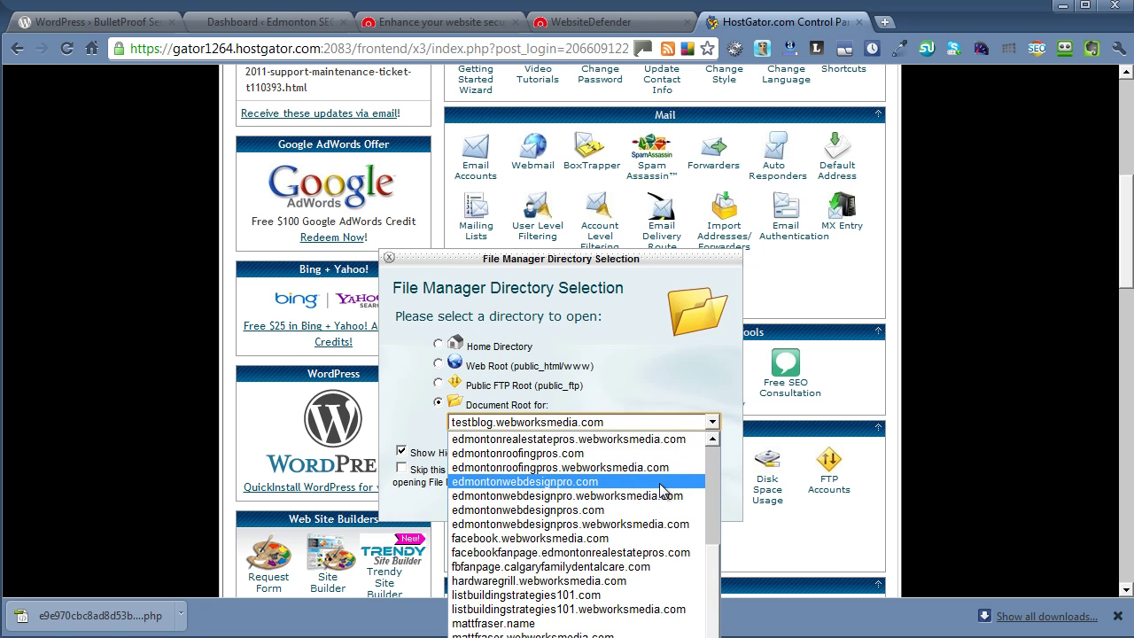
scroll(660, 490, up, 5)
scroll(660, 461, up, 1)
click(638, 439)
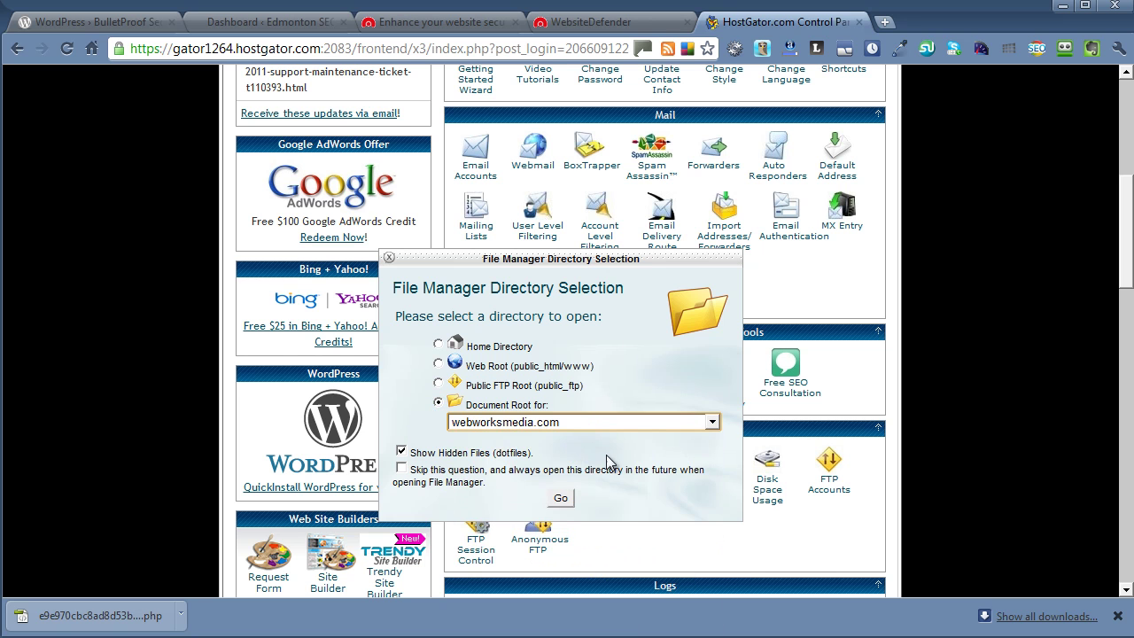
click(562, 500)
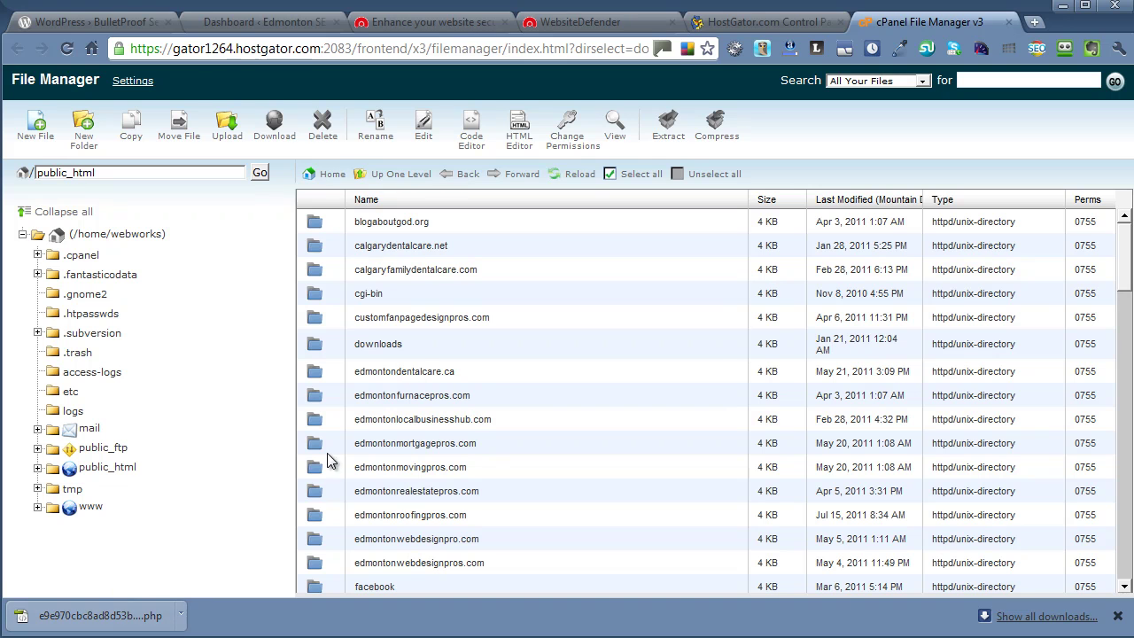
Upload the agent PHP script from the Desktop into public_html.
click(1118, 616)
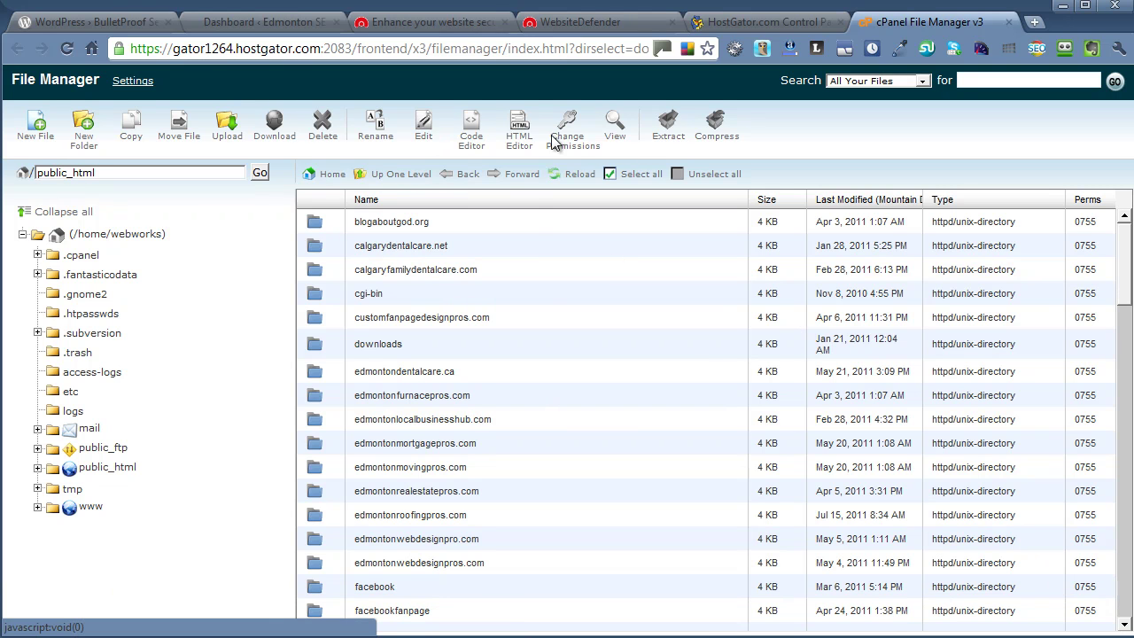
click(228, 123)
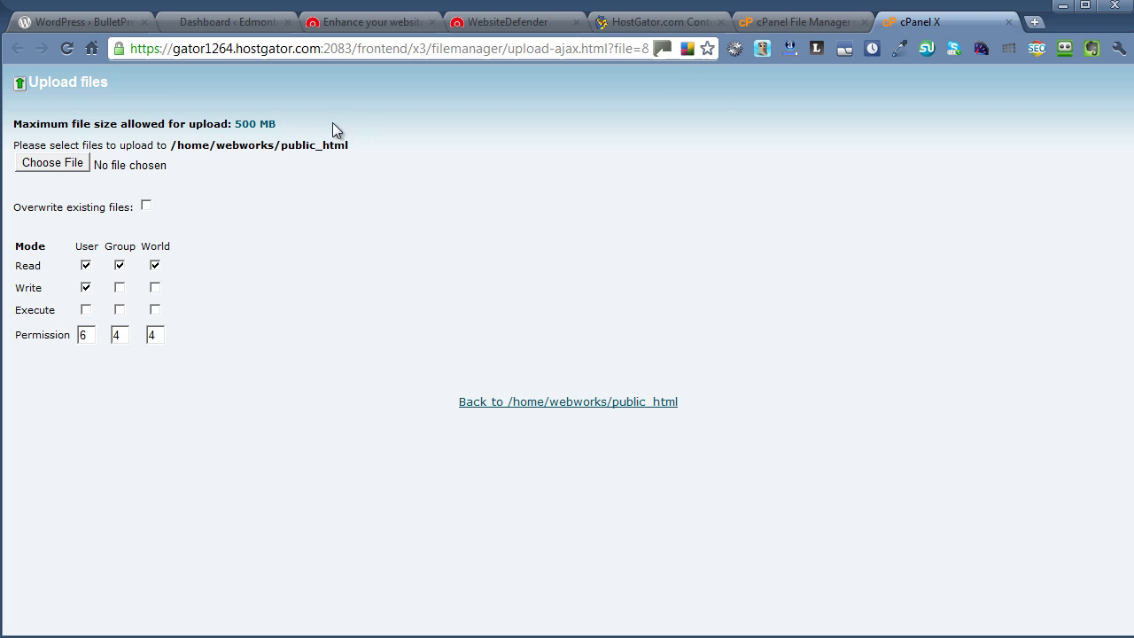
click(54, 163)
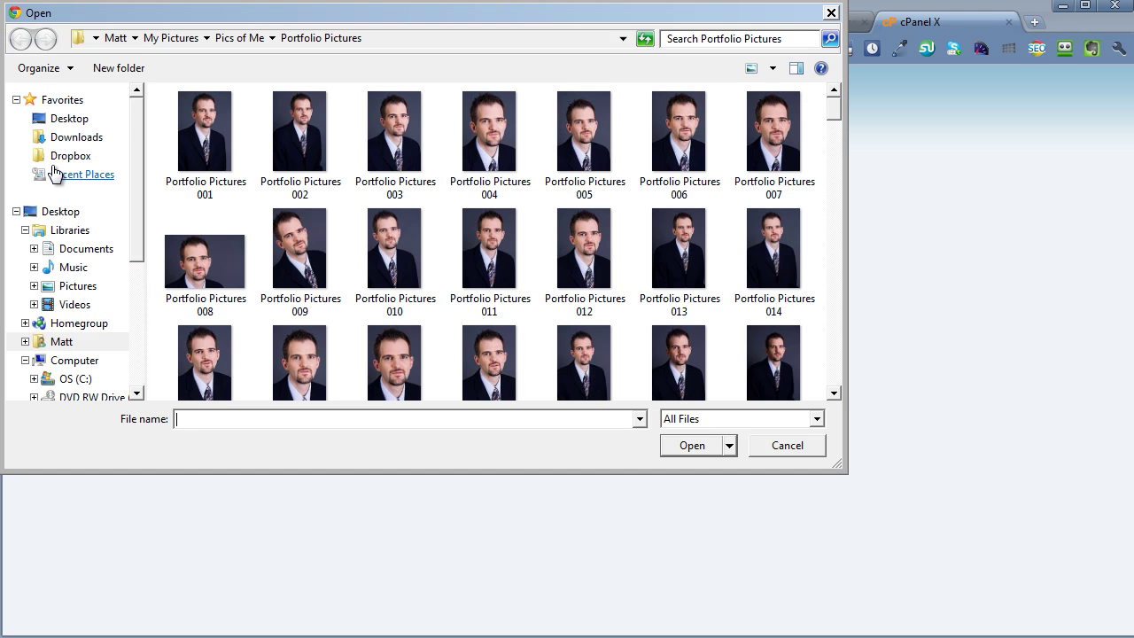
click(76, 121)
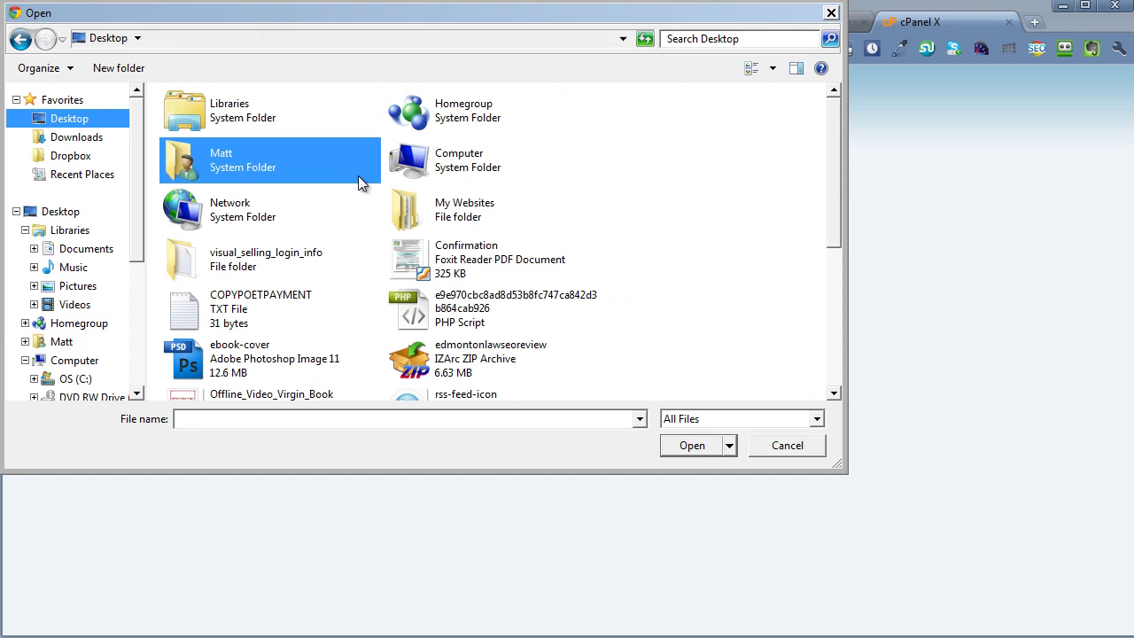
click(500, 303)
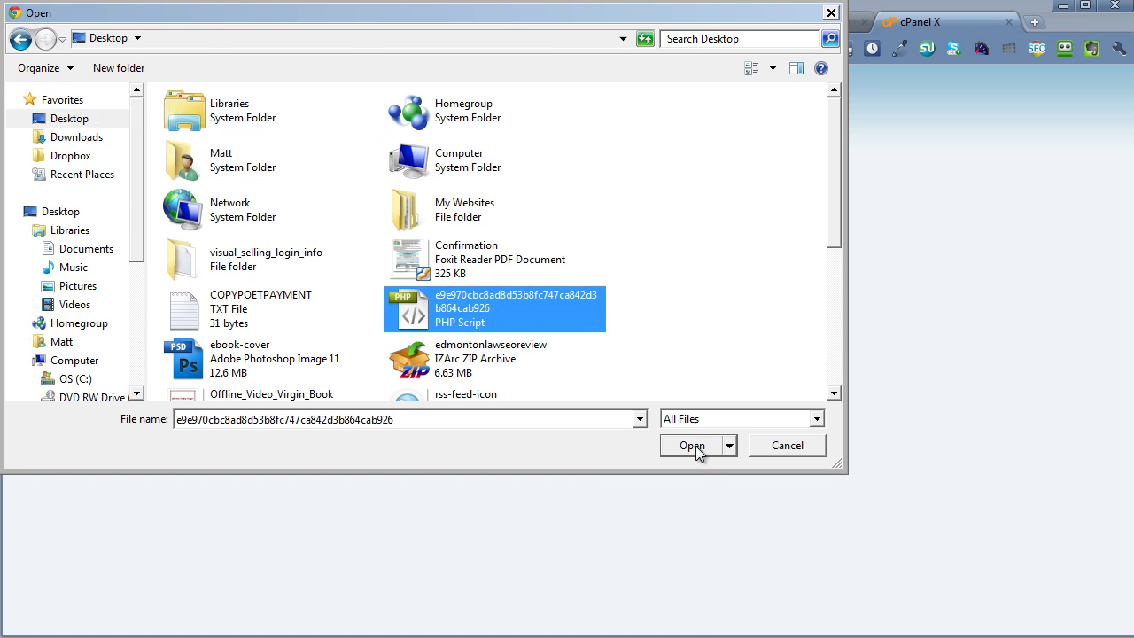
click(695, 448)
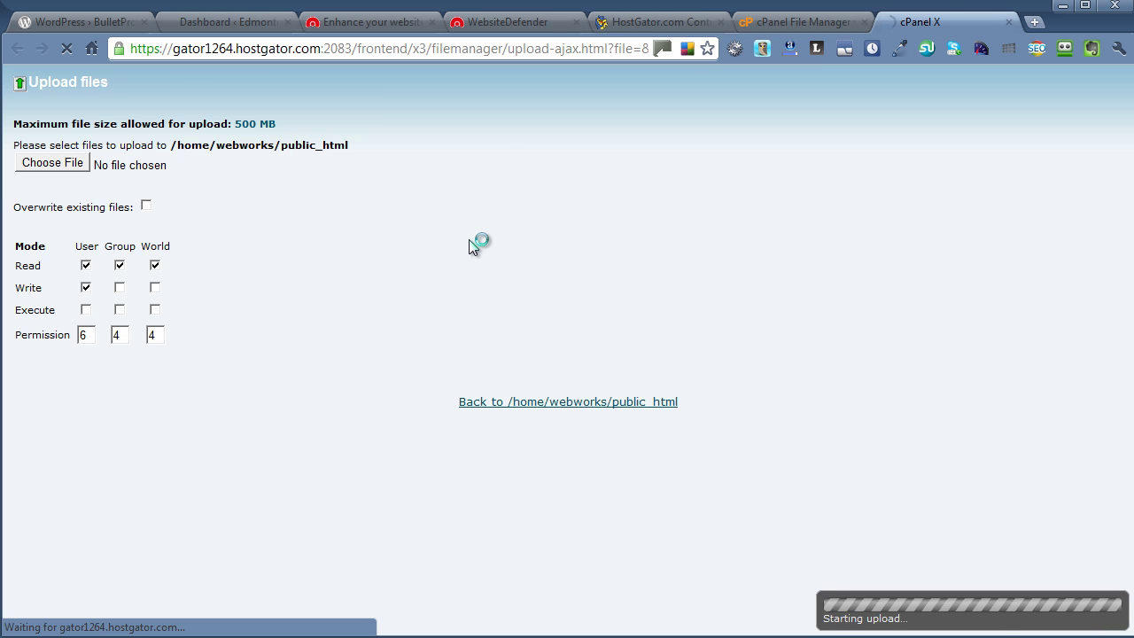
Wait for the agent upload to finish, close both progress notices, and return to the public_html listing.
click(519, 22)
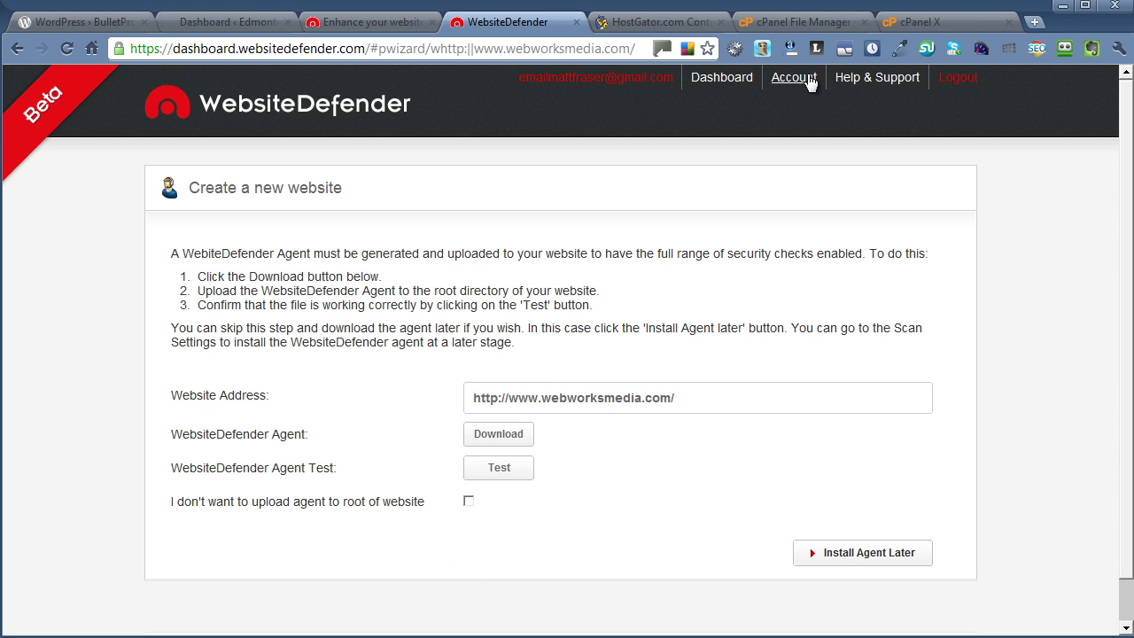
click(911, 23)
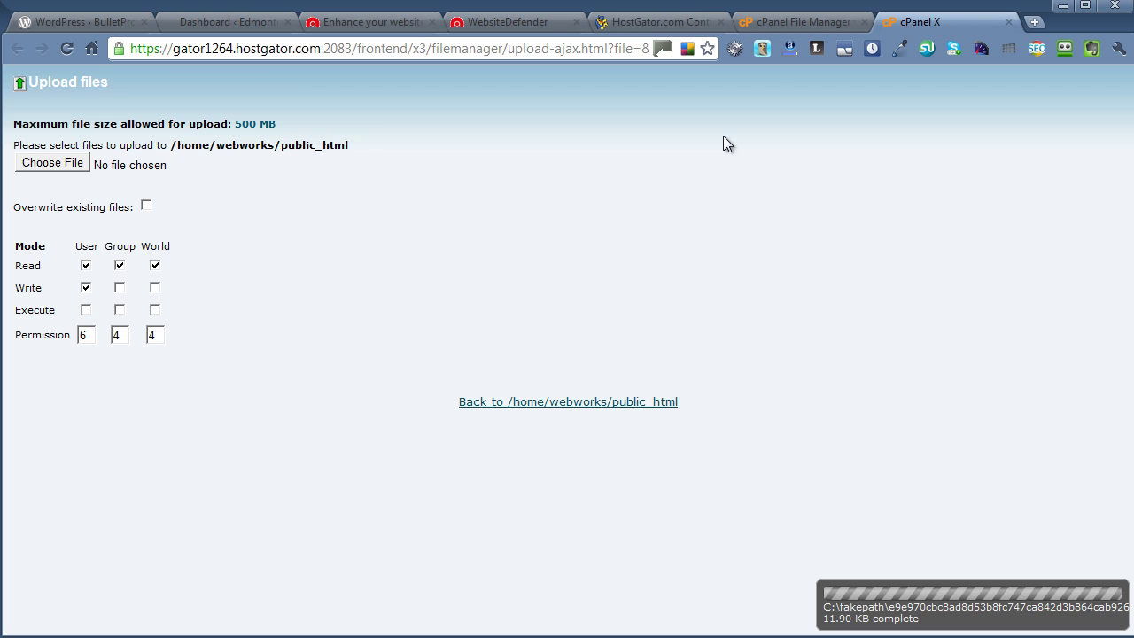
click(816, 28)
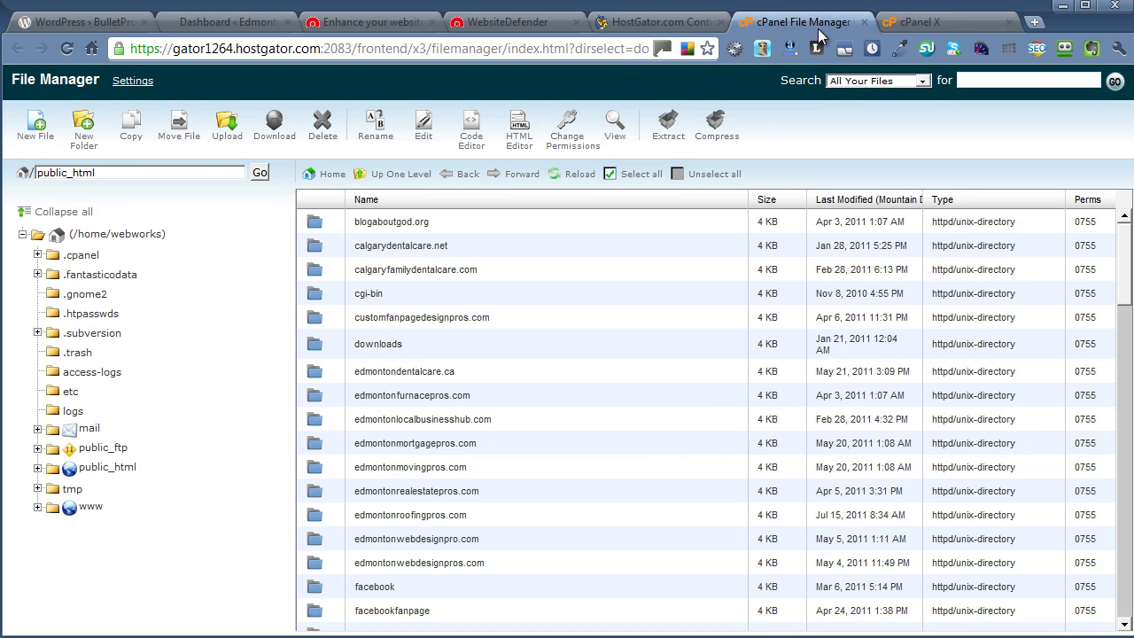
click(935, 27)
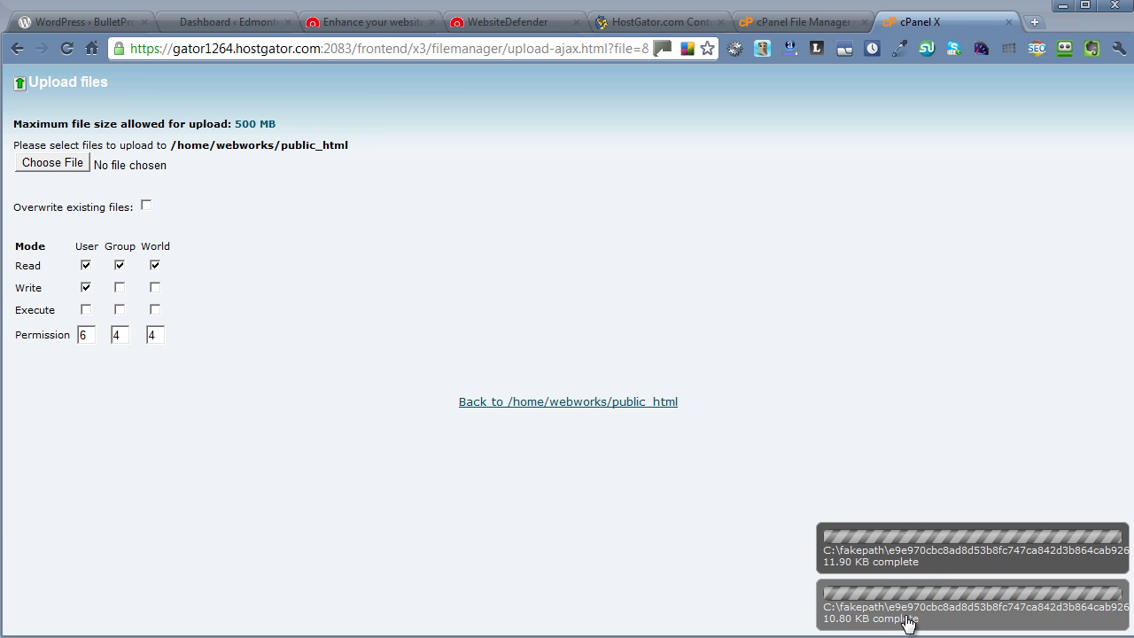
click(808, 28)
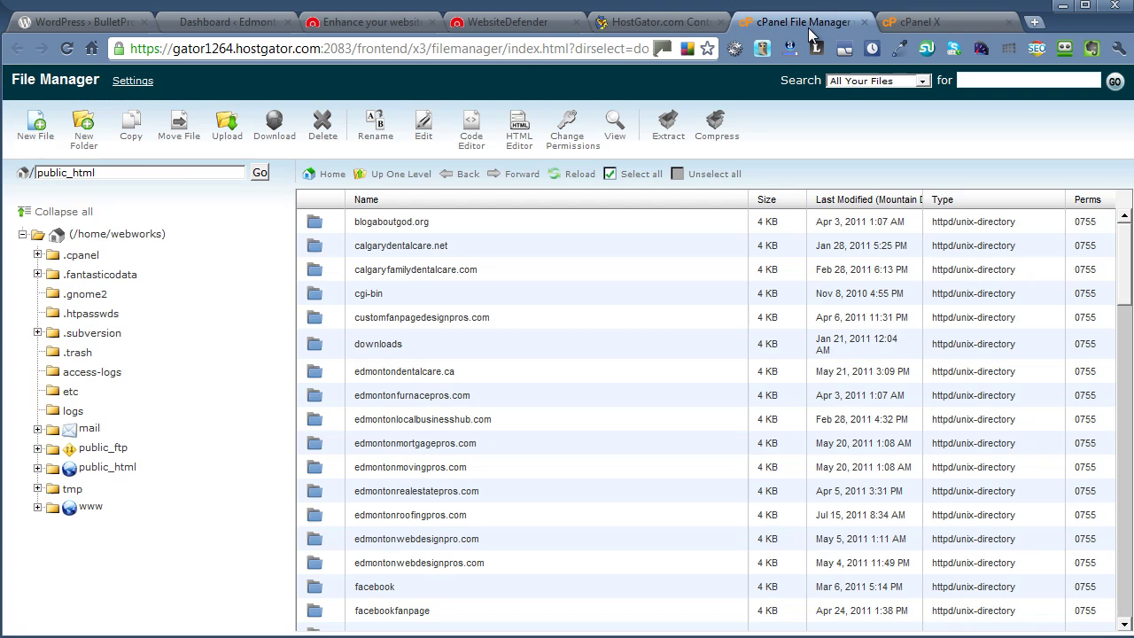
click(898, 28)
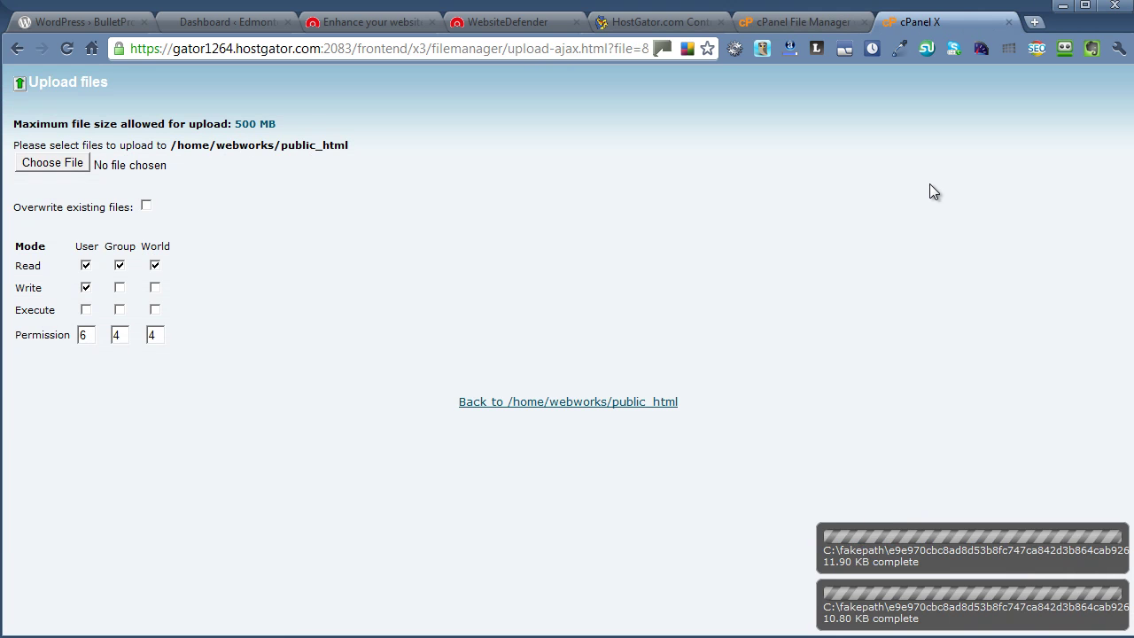
click(975, 554)
click(983, 589)
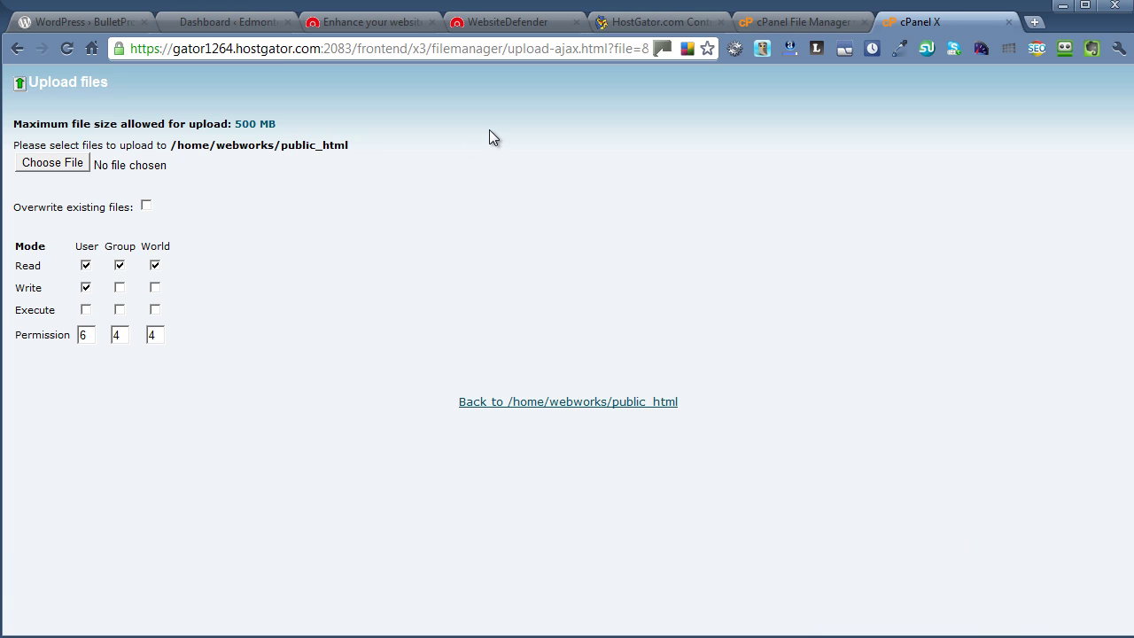
click(775, 25)
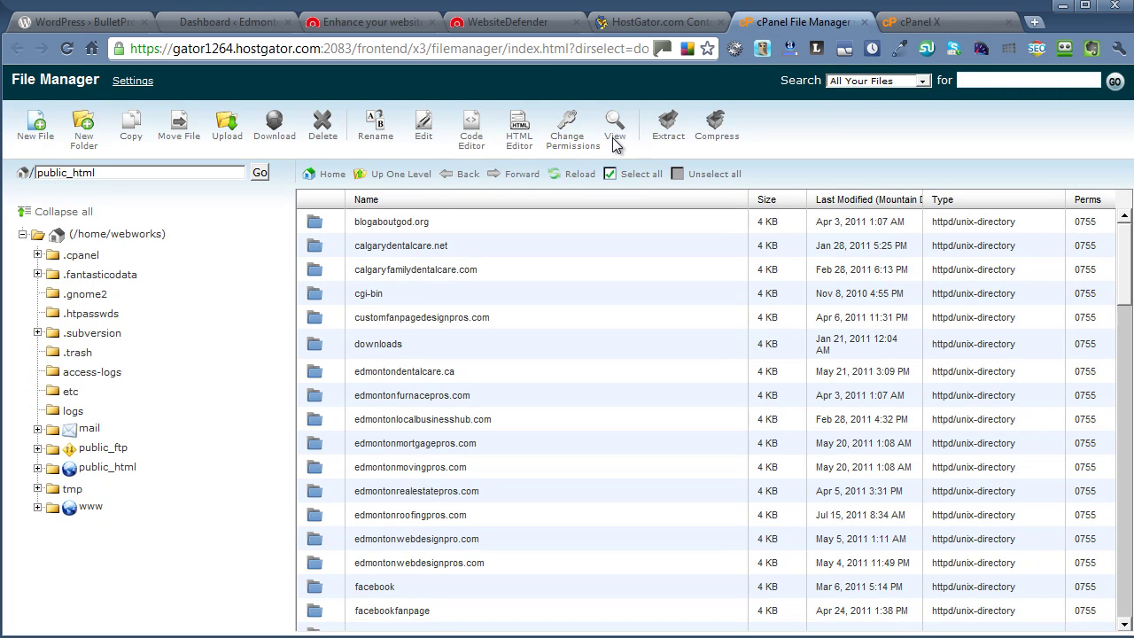
Reload public_html and confirm the 10.8 KB e9e970….php agent file dated today is listed.
click(577, 177)
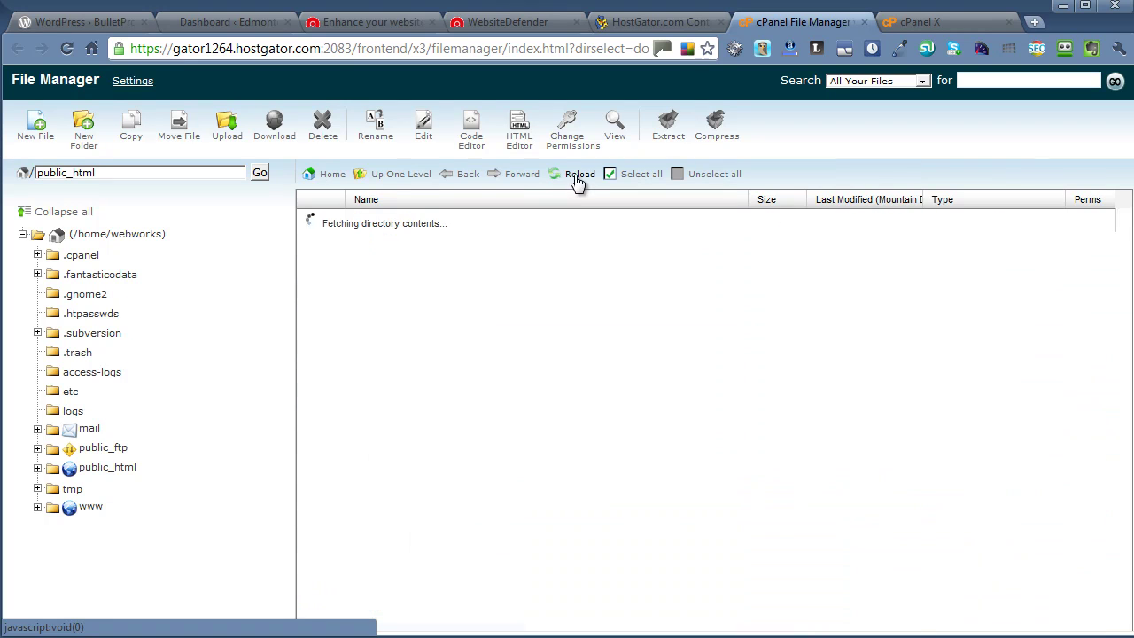
scroll(517, 339, down, 2)
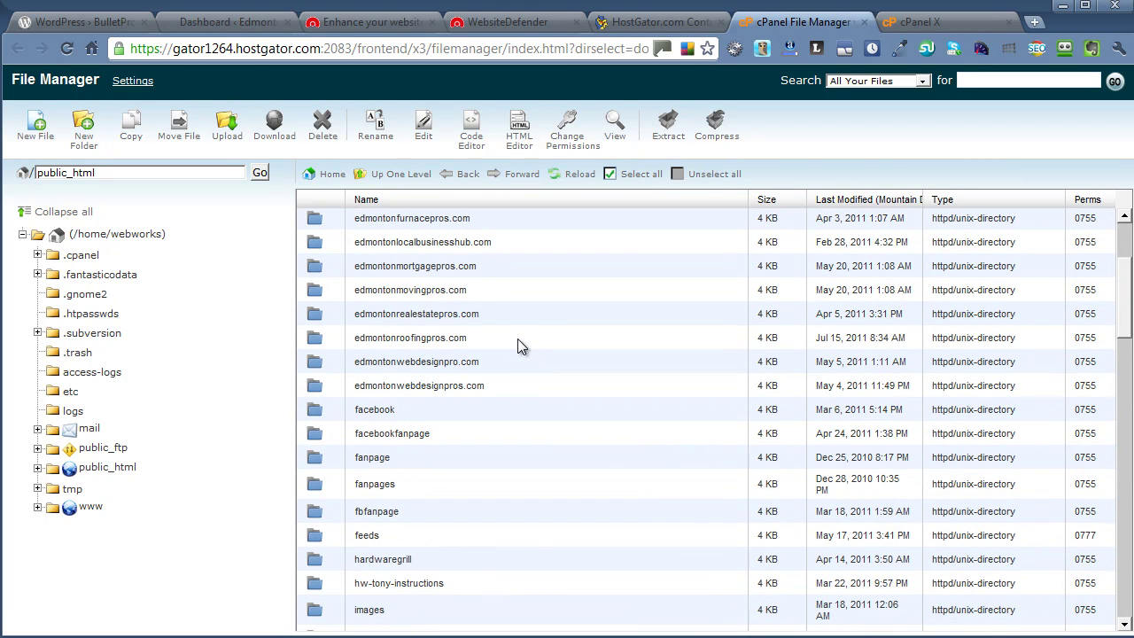
scroll(518, 339, down, 2)
scroll(517, 339, down, 2)
scroll(517, 346, down, 2)
scroll(518, 345, down, 1)
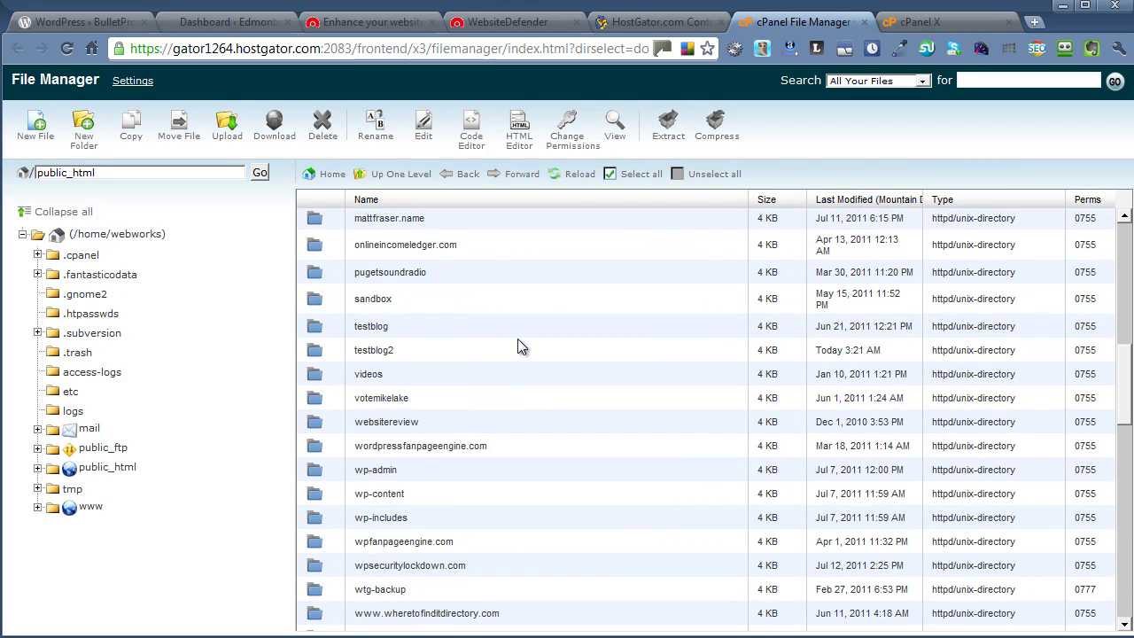
scroll(517, 346, down, 2)
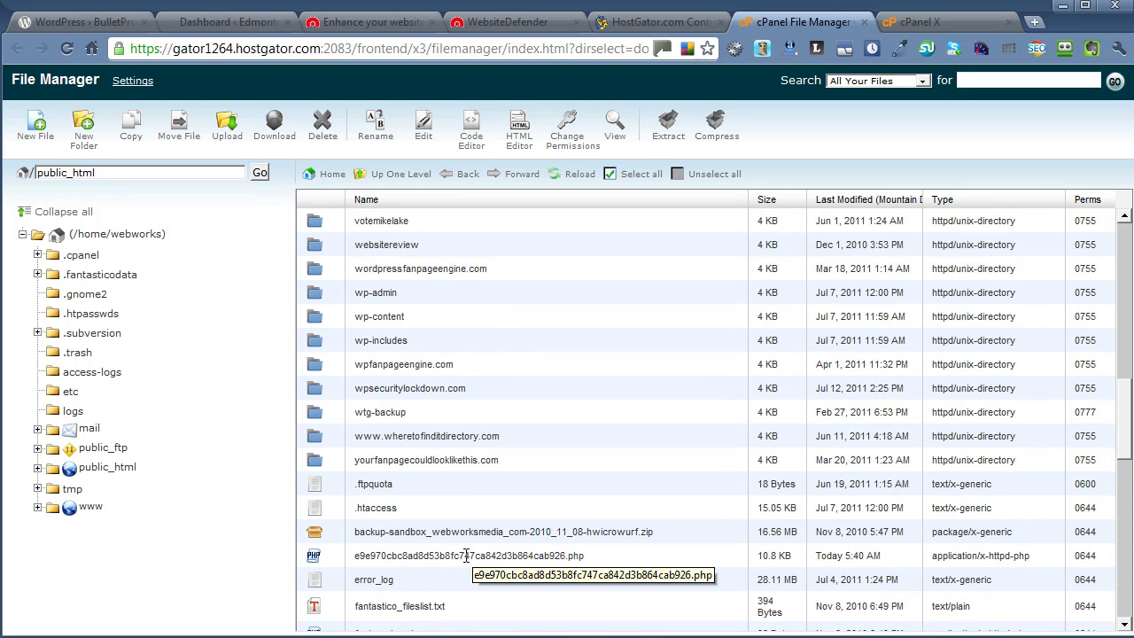
scroll(520, 556, down, 1)
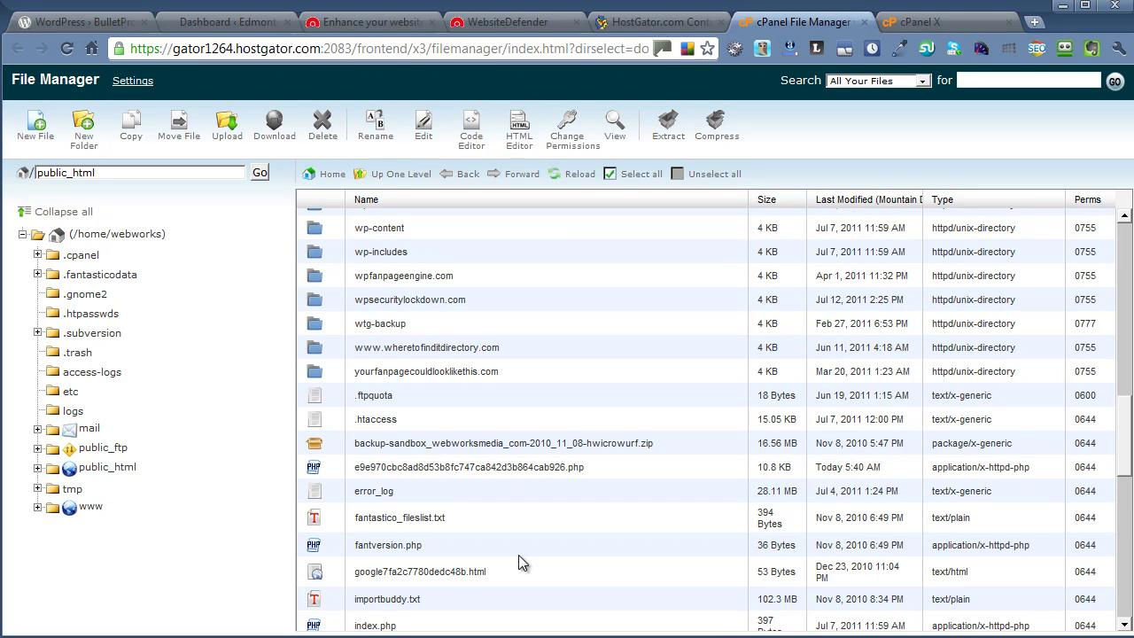
scroll(519, 555, down, 1)
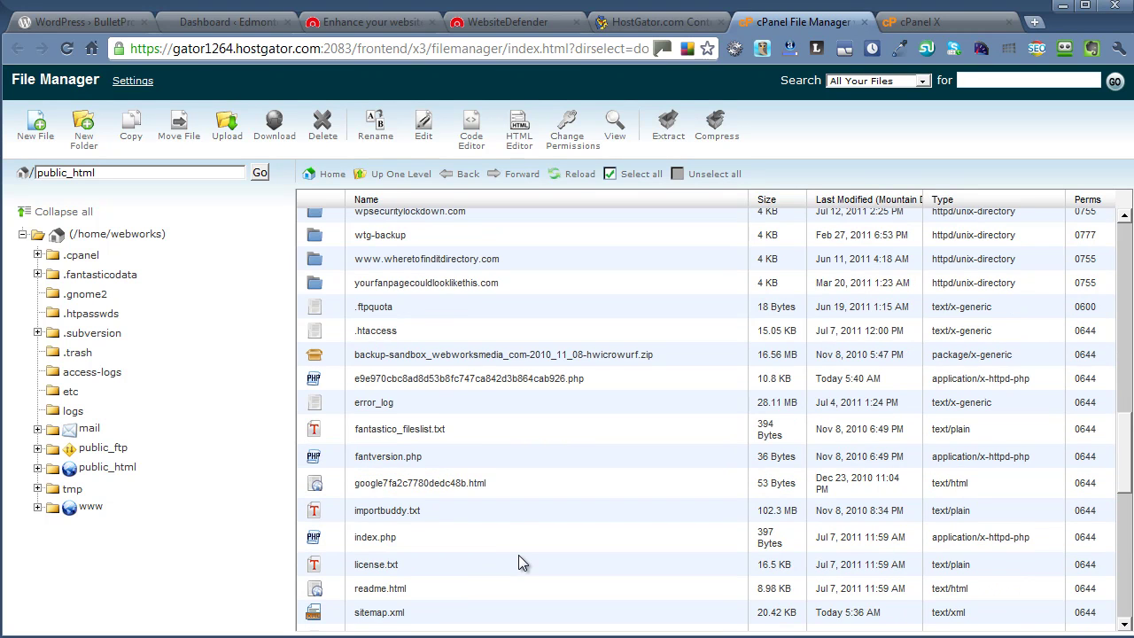
scroll(519, 554, up, 4)
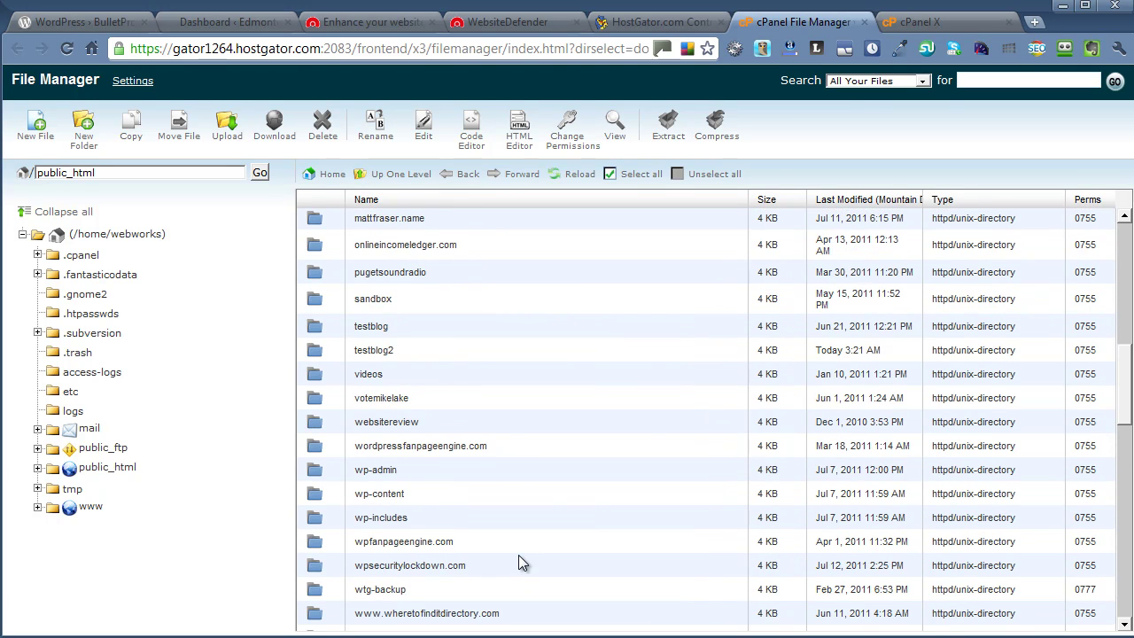
scroll(520, 558, up, 2)
scroll(520, 558, up, 4)
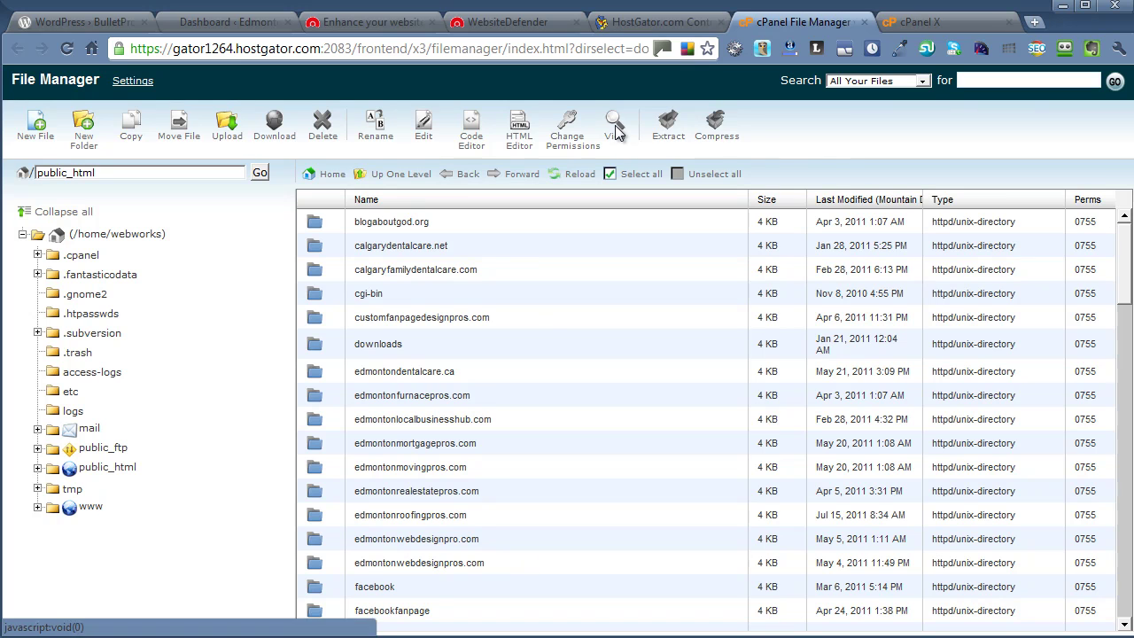
Run the WebsiteDefender Agent Test and accept the Agent OK dialog to reach the dashboard.
click(522, 24)
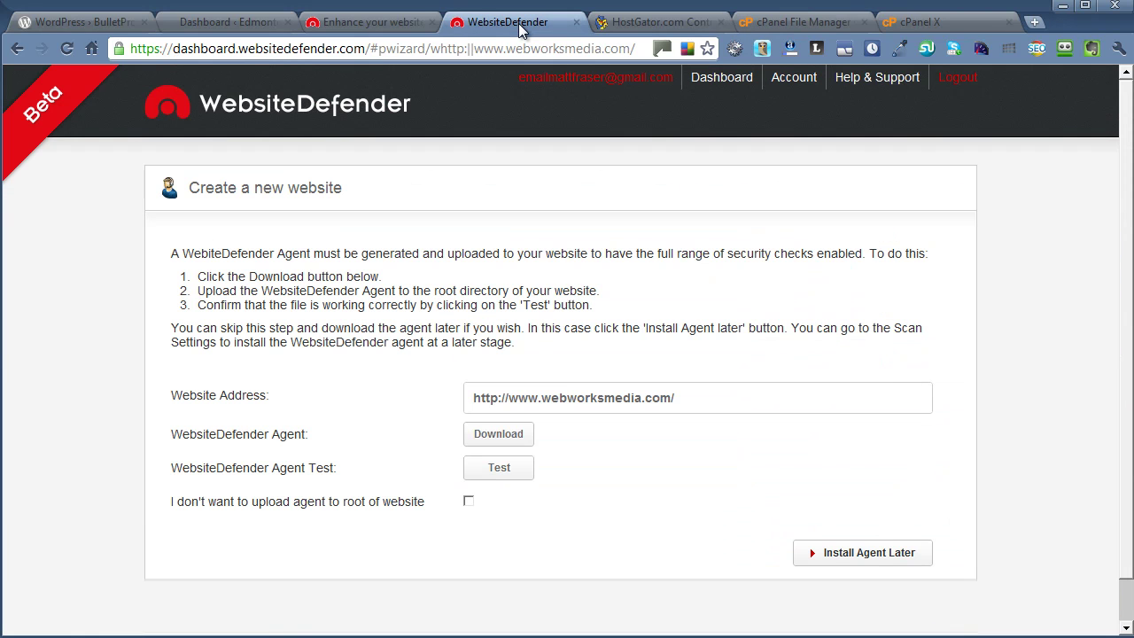
click(503, 469)
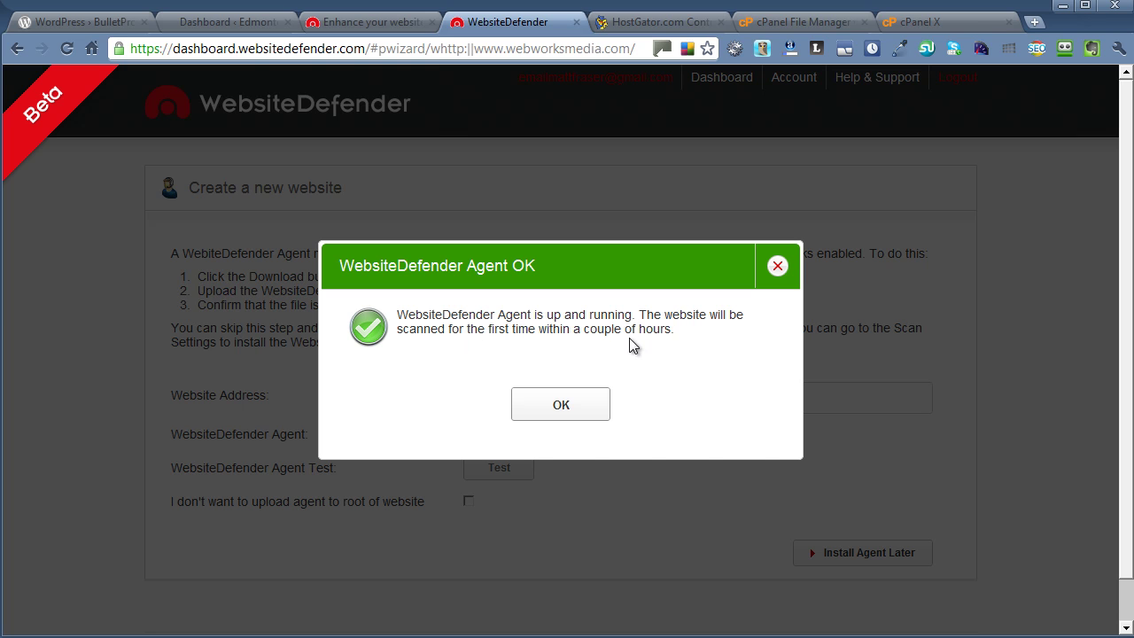
click(592, 407)
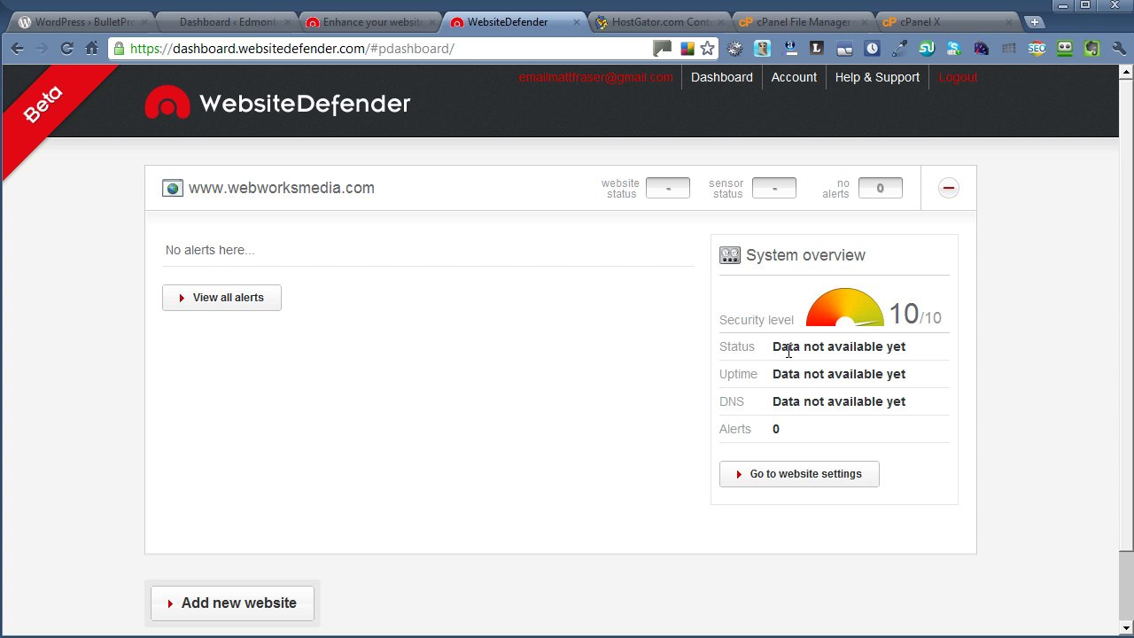
scroll(552, 351, down, 2)
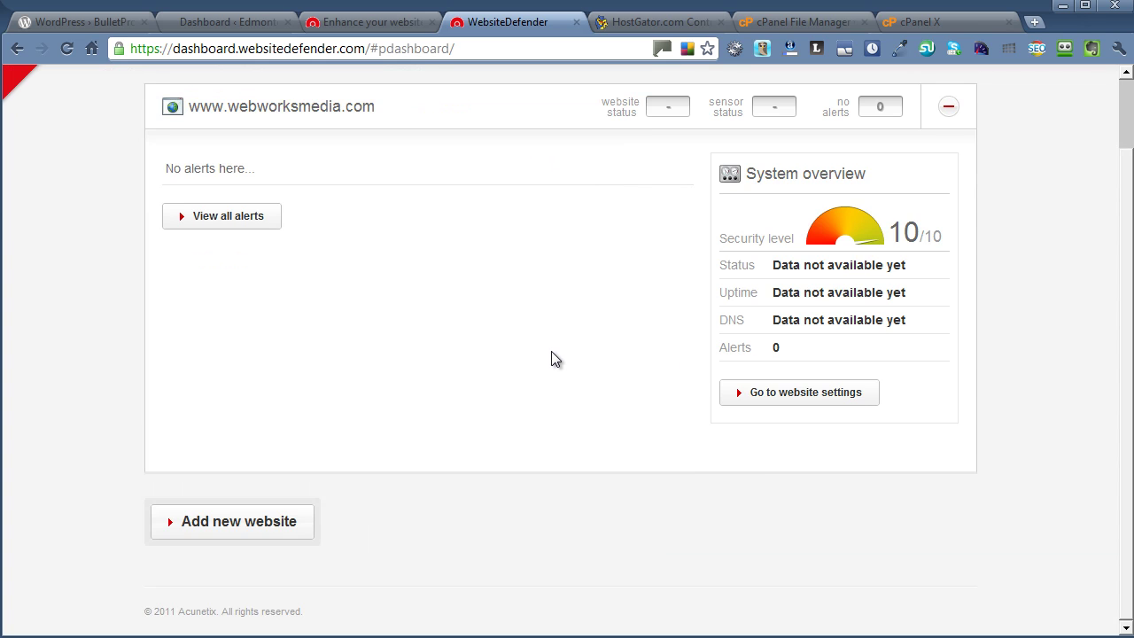
scroll(551, 351, up, 2)
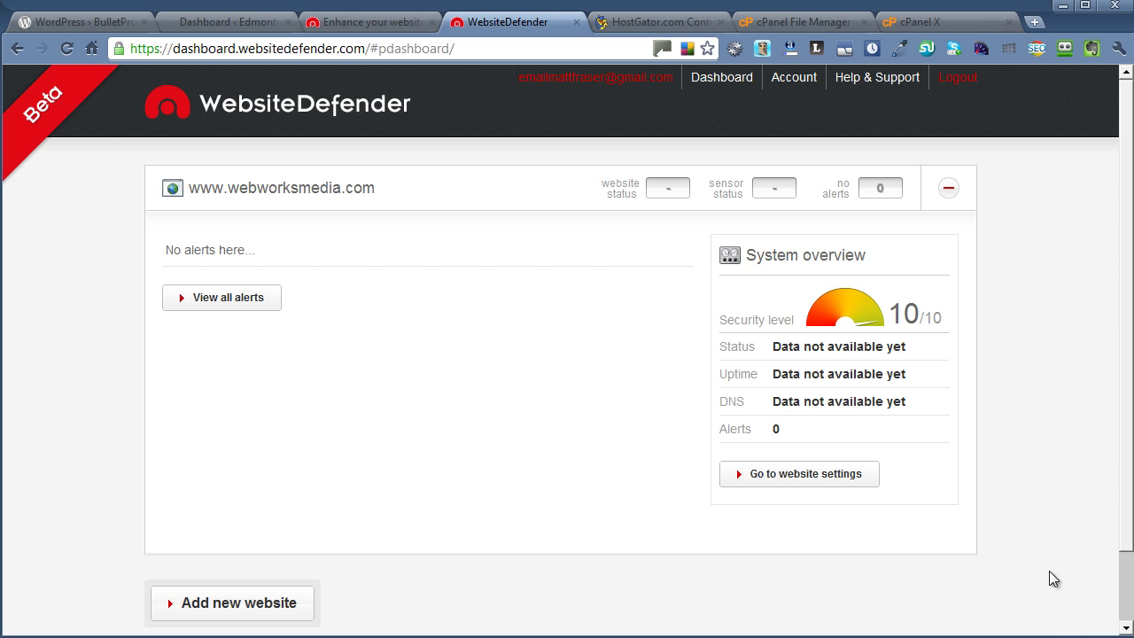
scroll(1074, 629, down, 1)
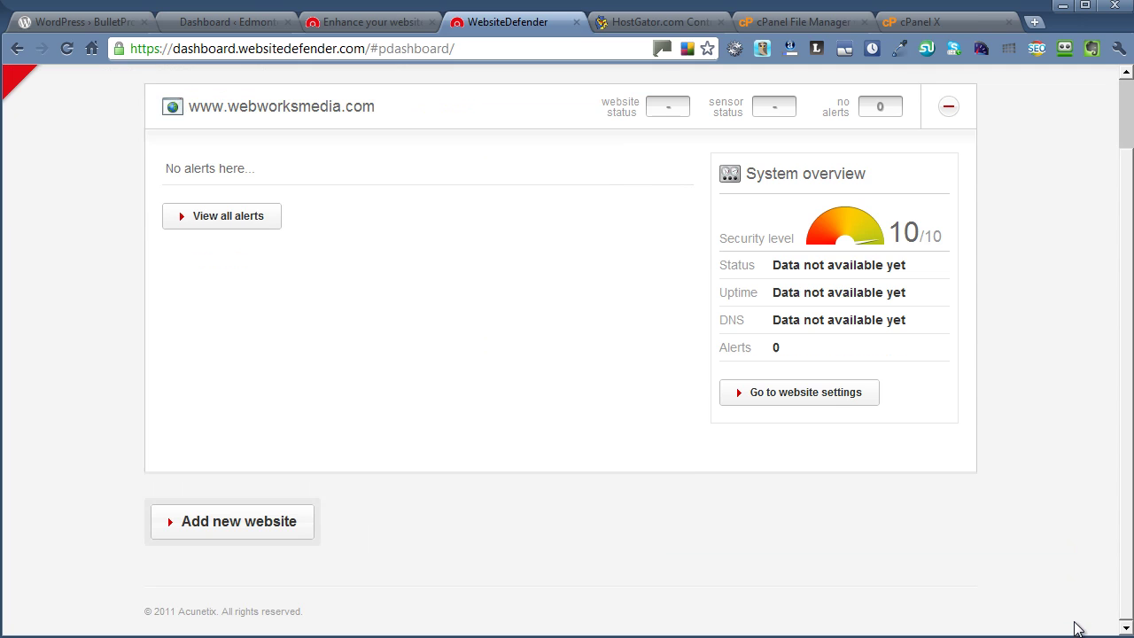
scroll(567, 355, up, 1)
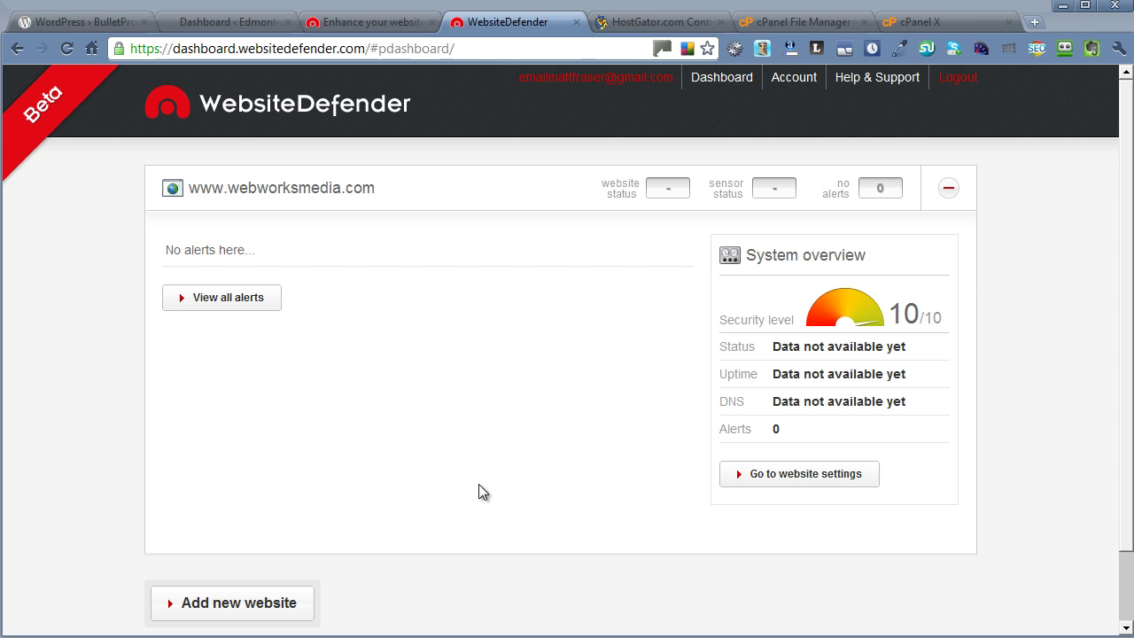